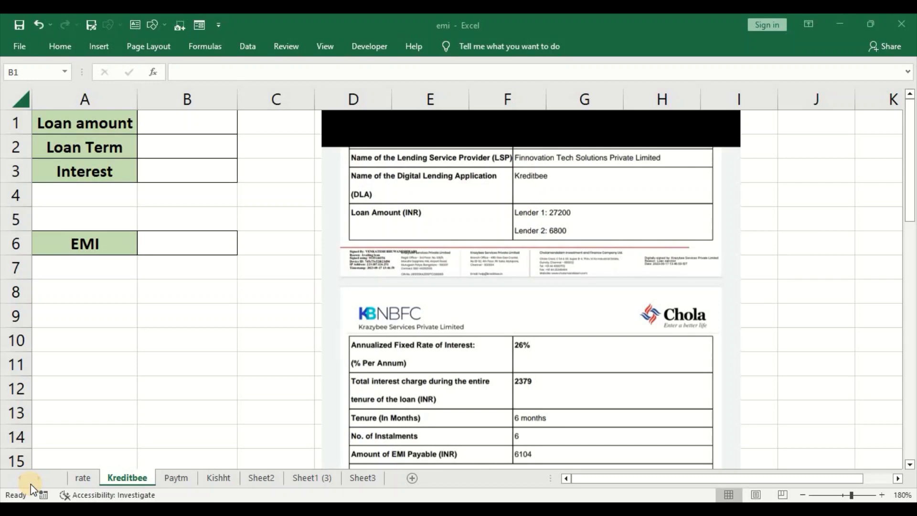
Enter loan amount 34000, term 6 and interest 26% in B1:B3 of the Kreditbee sheet
click(199, 131)
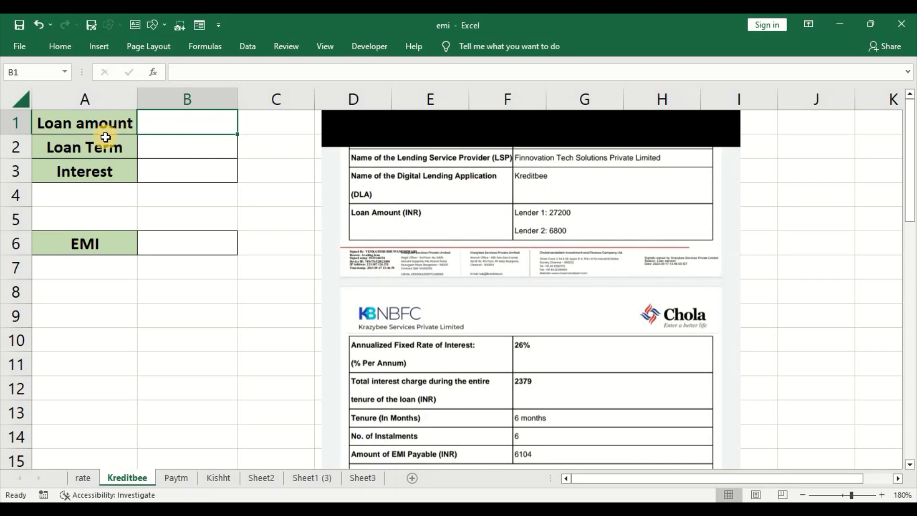
click(166, 151)
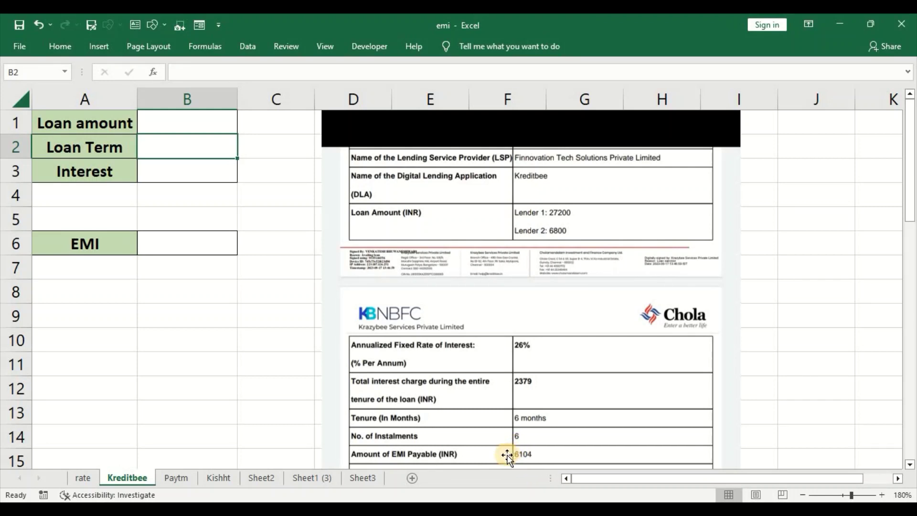
click(193, 118)
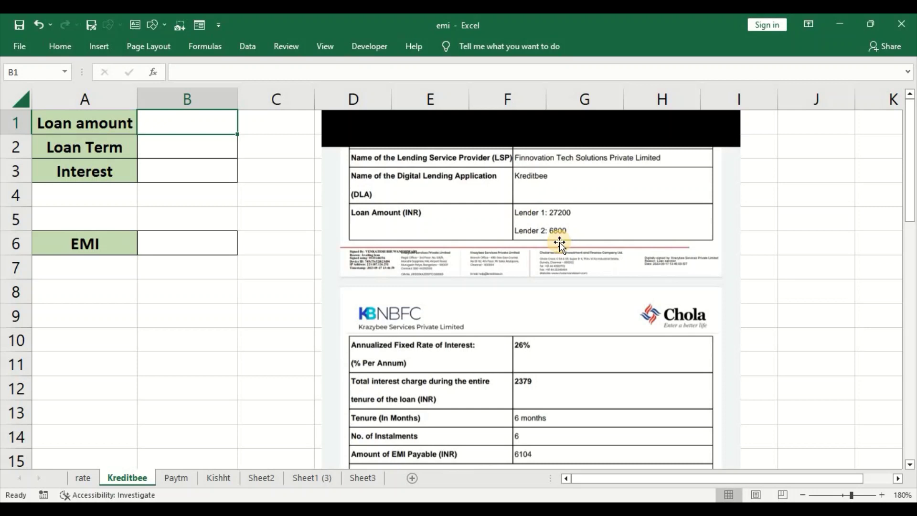
text(34000)
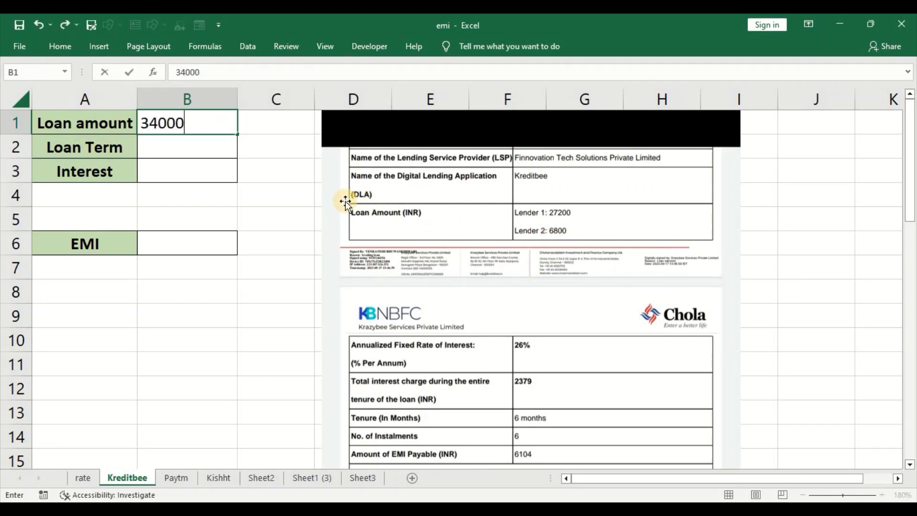
key(Return)
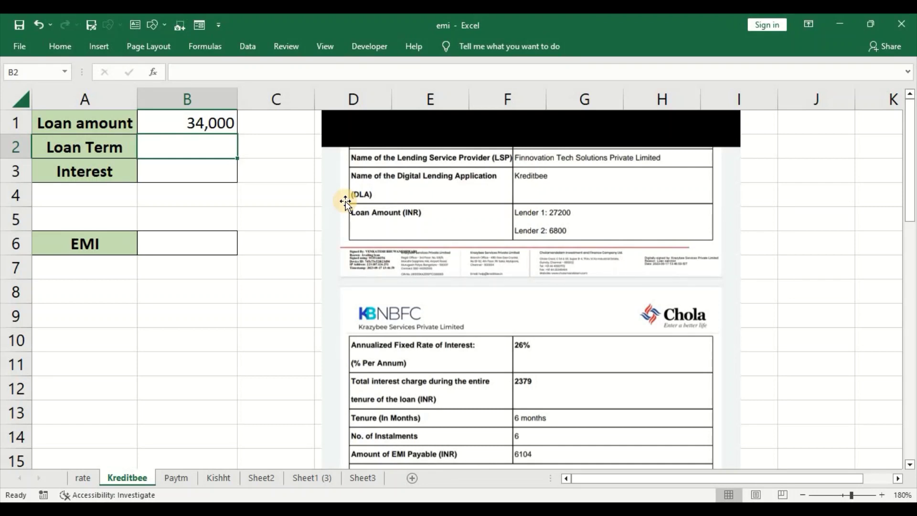
text(6)
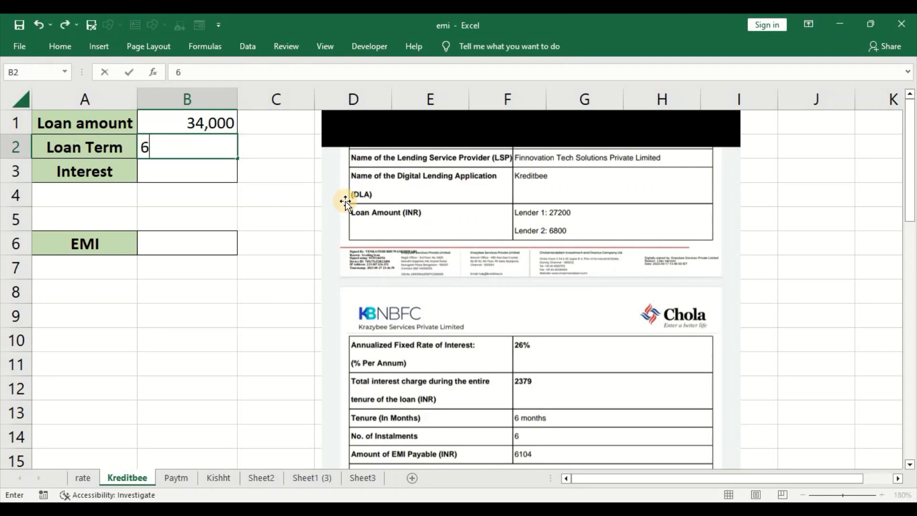
key(Return)
text(26%)
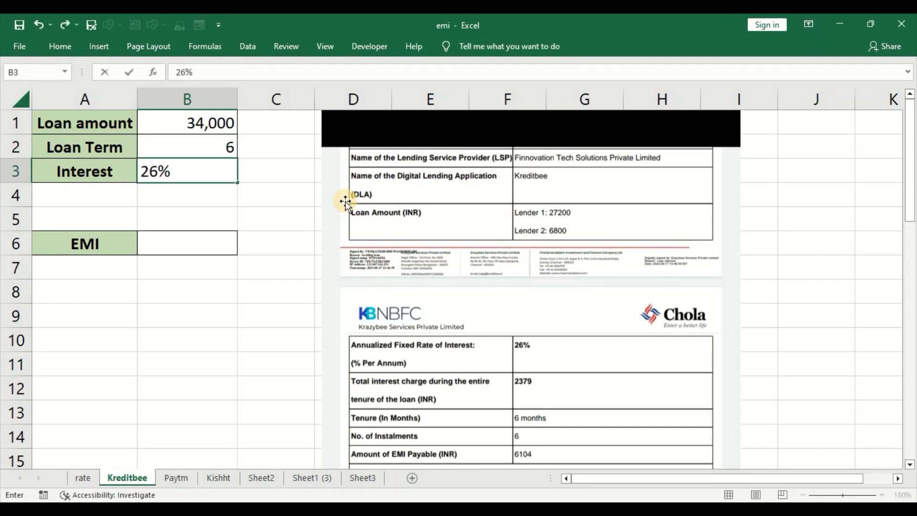
key(Return)
key(Return)
key(Return)
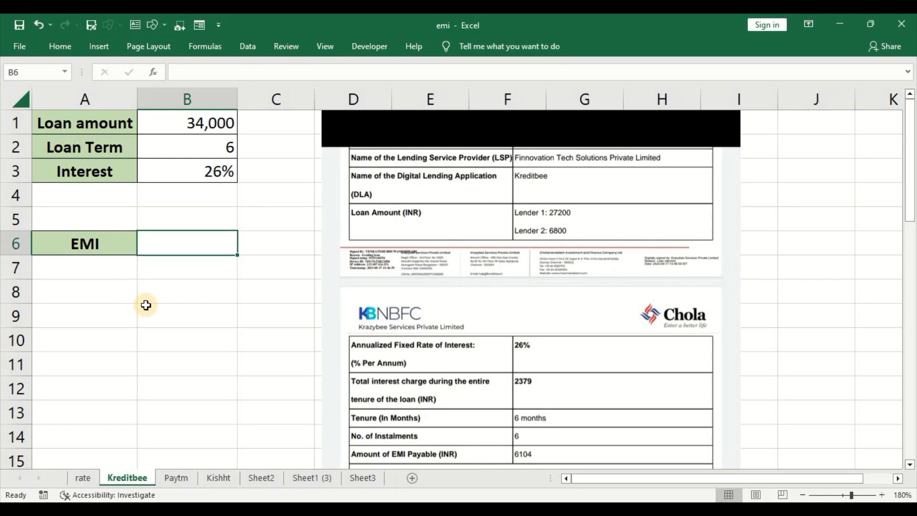
Enter =PMT(B3/12,B2,B1) in the Kreditbee EMI cell B6, returning -6,104
text(=pmt)
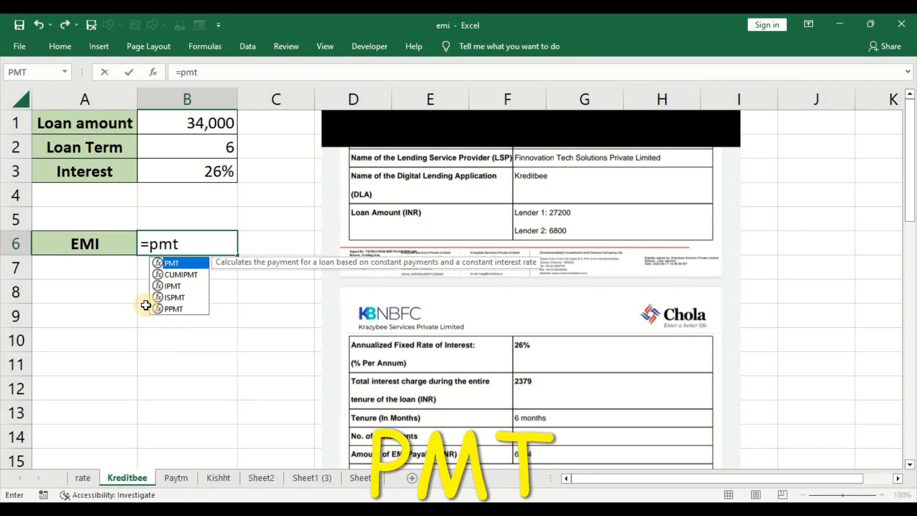
key(Tab)
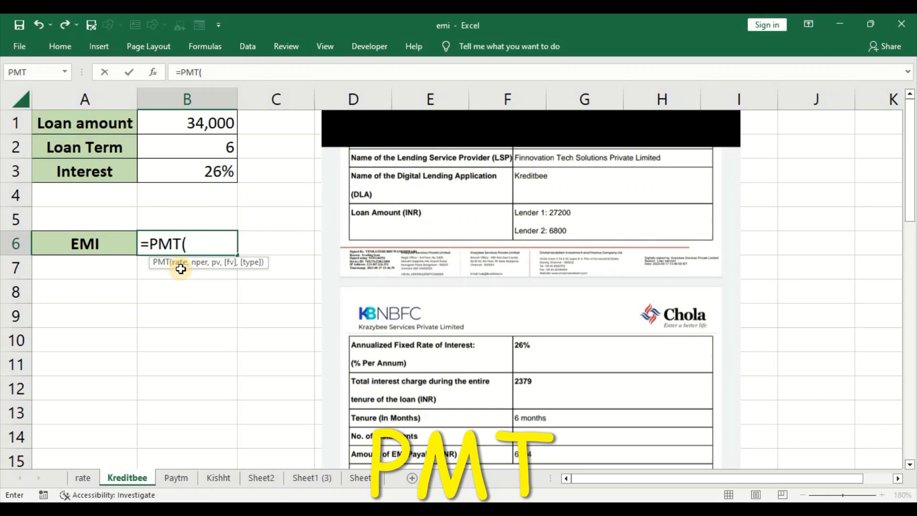
click(212, 174)
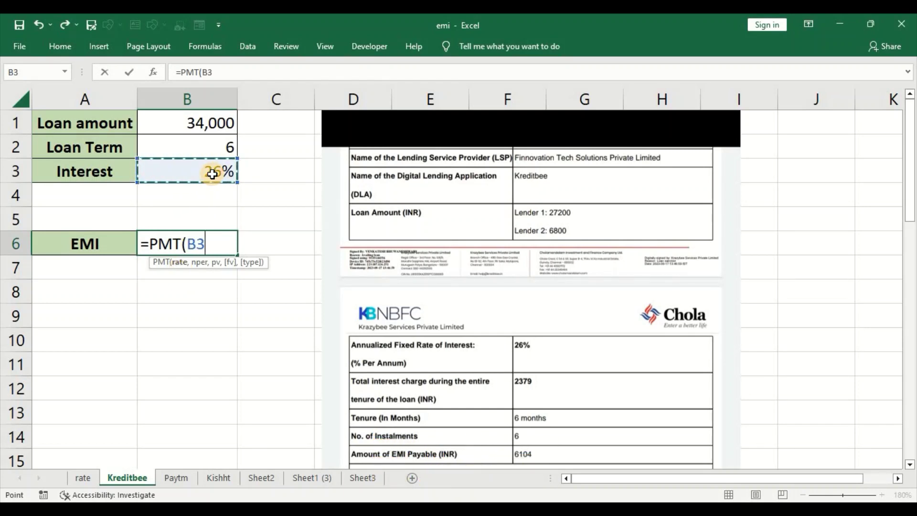
text(/12)
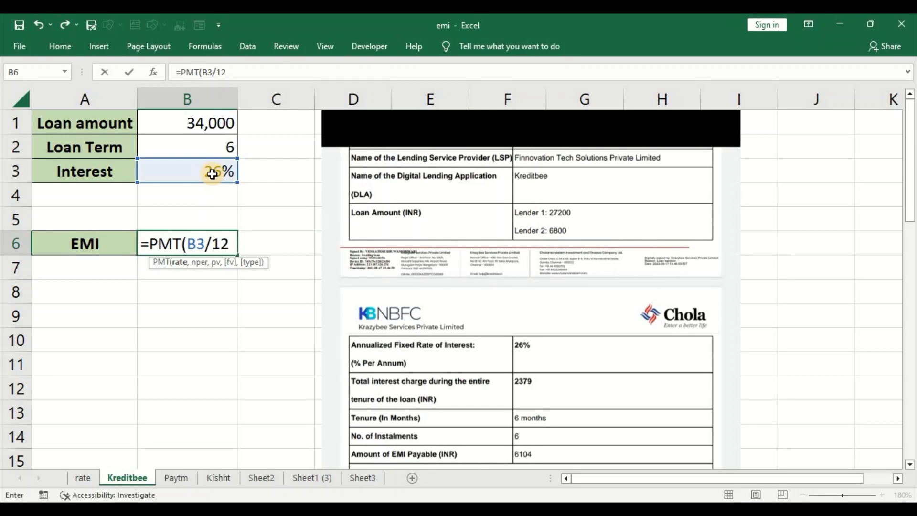
text(,)
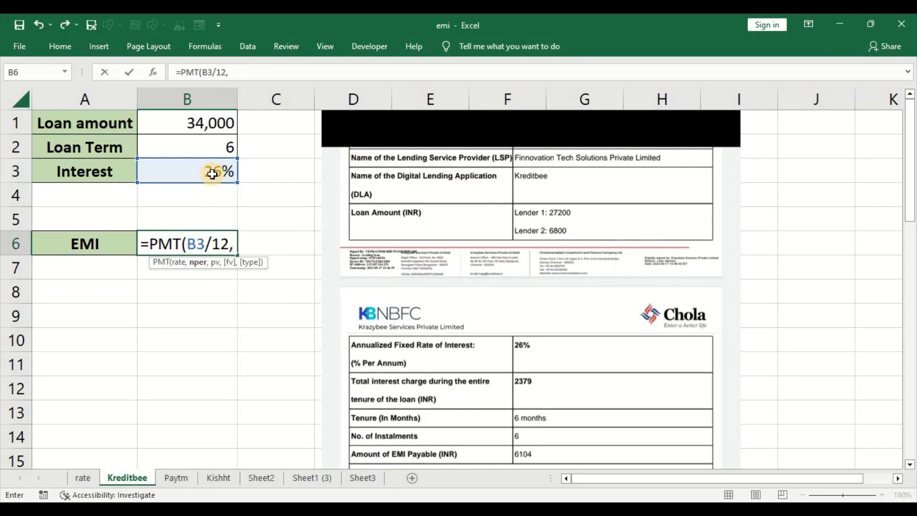
click(219, 150)
text(,)
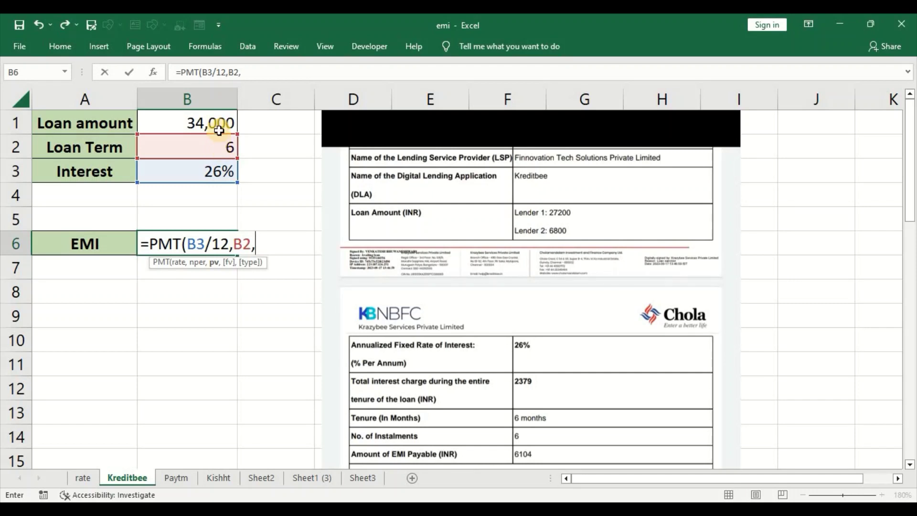
click(218, 126)
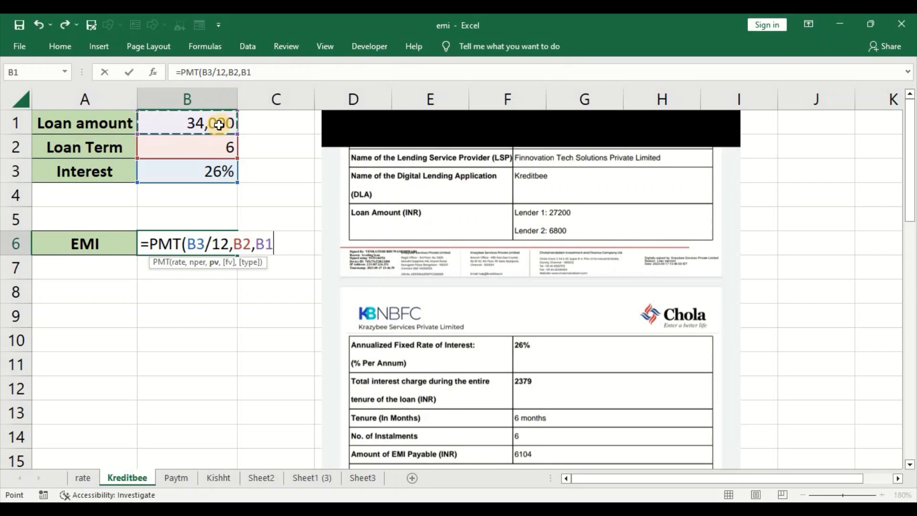
text())
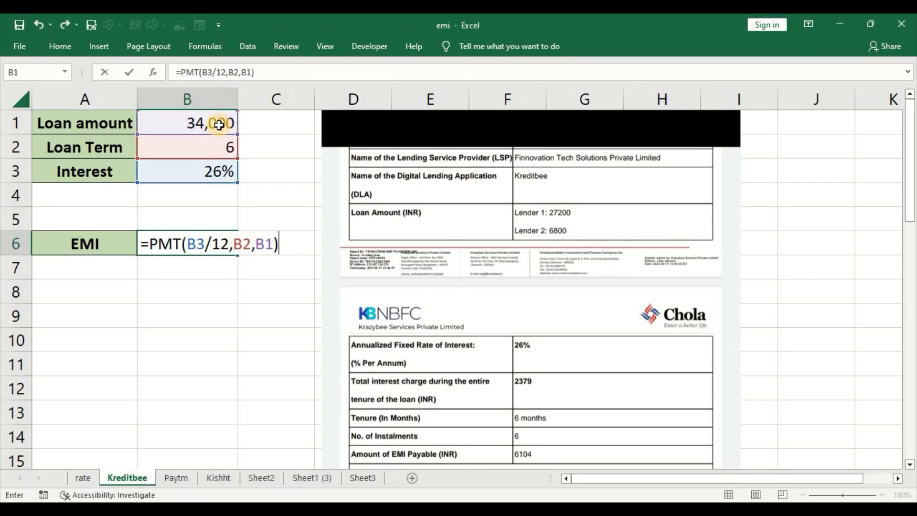
key(Return)
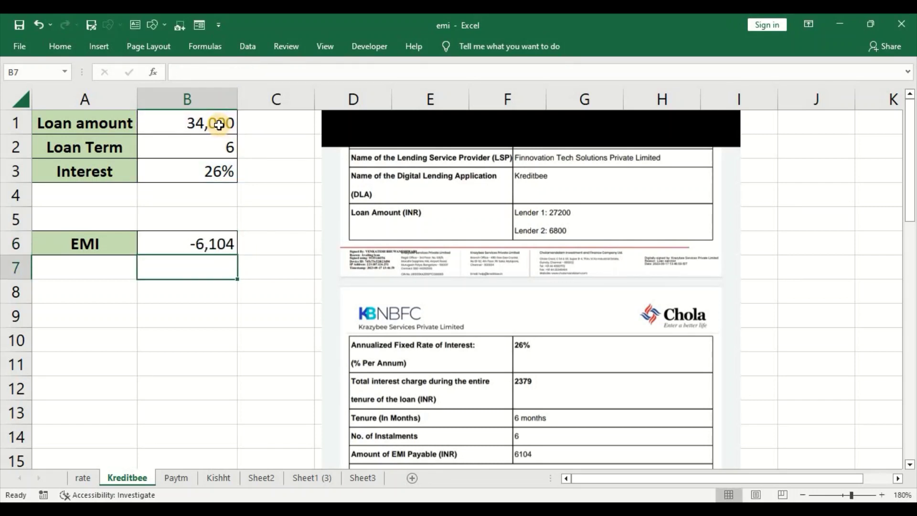
key(Up)
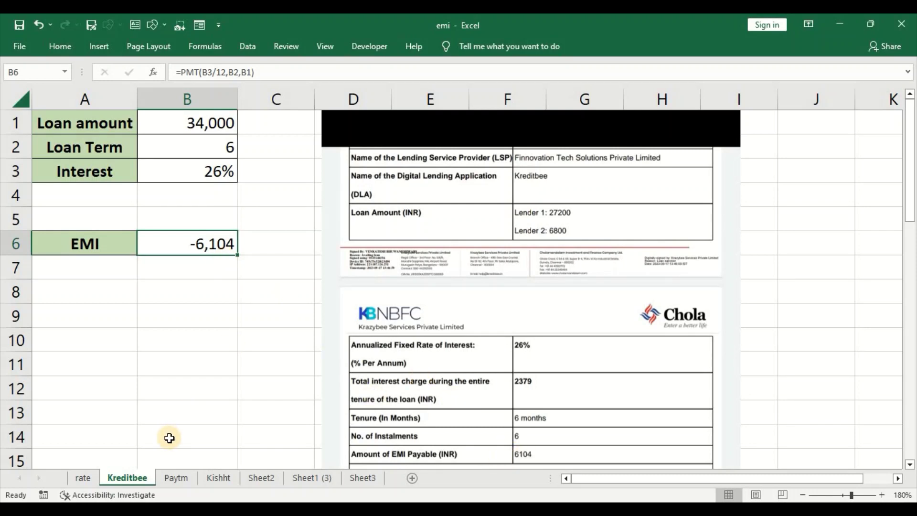
Go to the Paytm sheet and clear its old loan amount, term and interest values
click(175, 478)
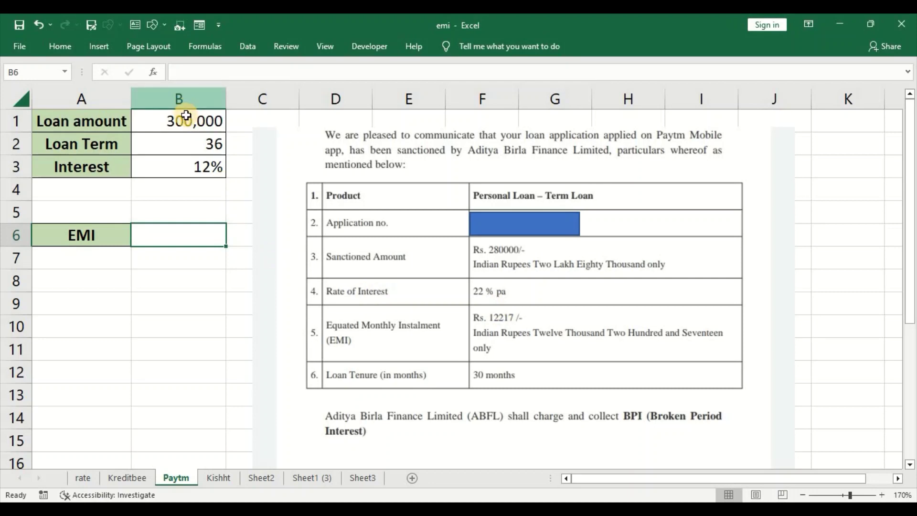
click(188, 121)
drag(188, 121, 188, 167)
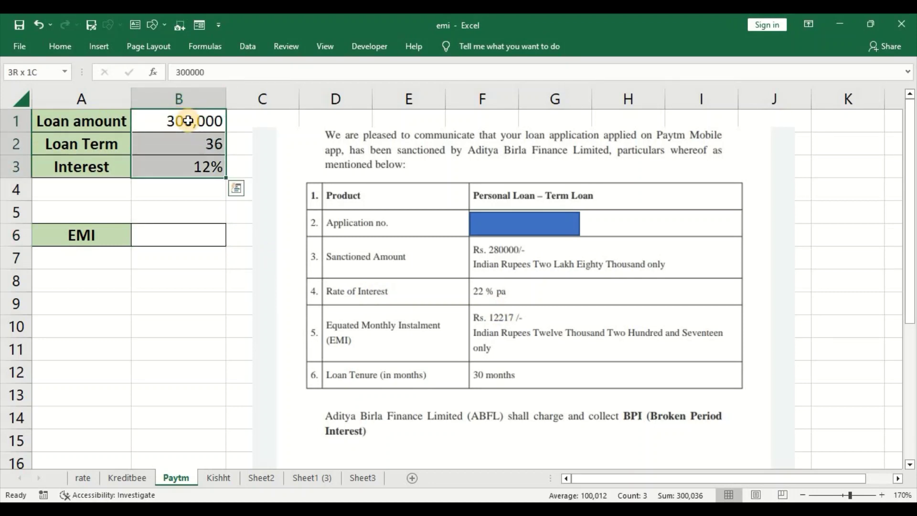
key(Delete)
Enter loan amount 280,000, term 30 and interest 22% in B1:B3
click(188, 121)
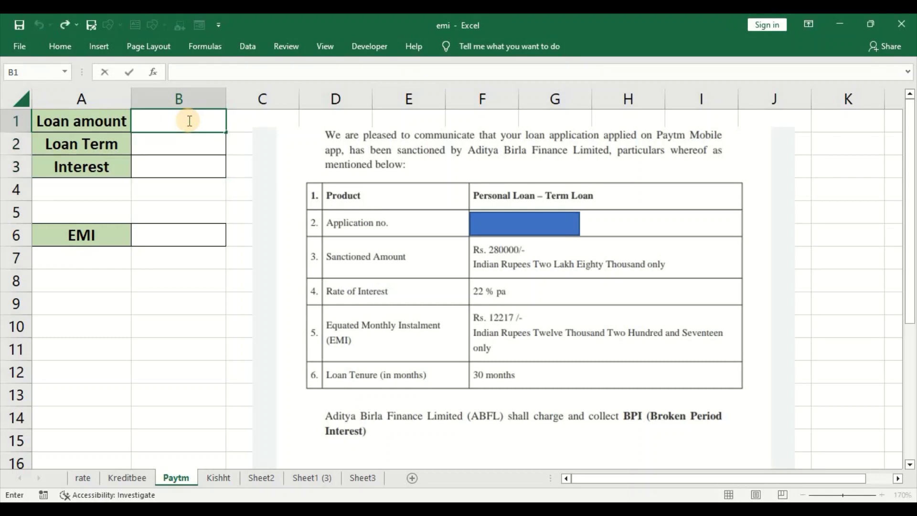
text(280,000)
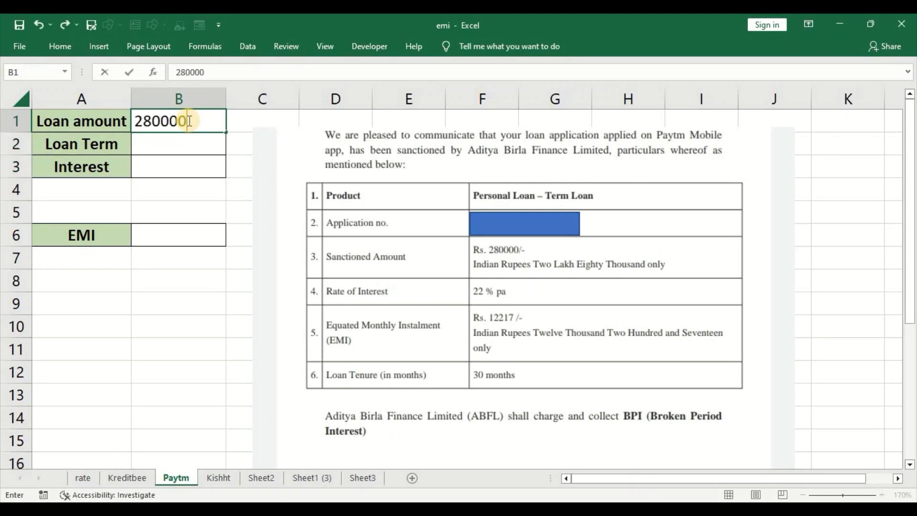
key(Return)
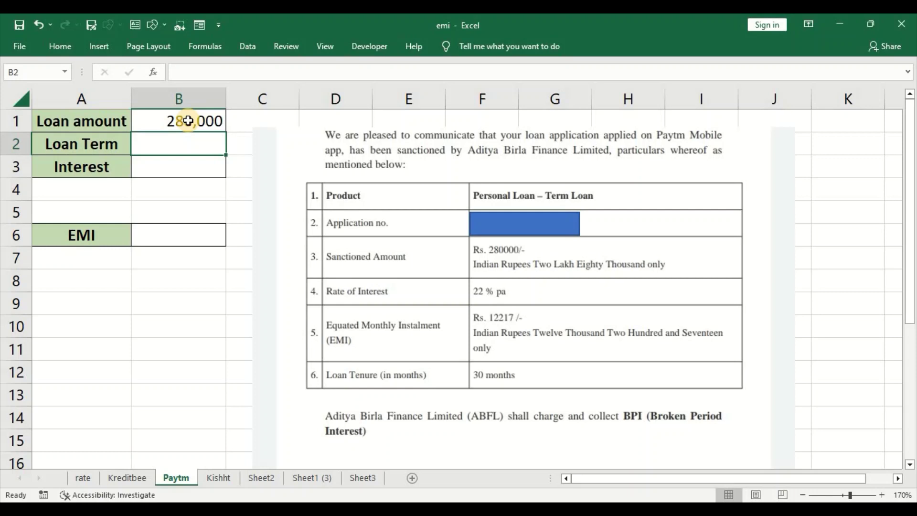
text(30)
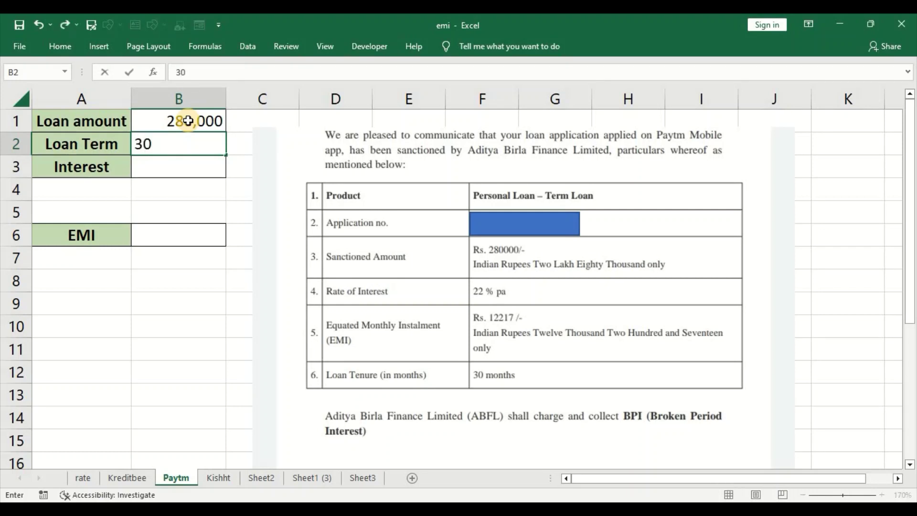
key(Return)
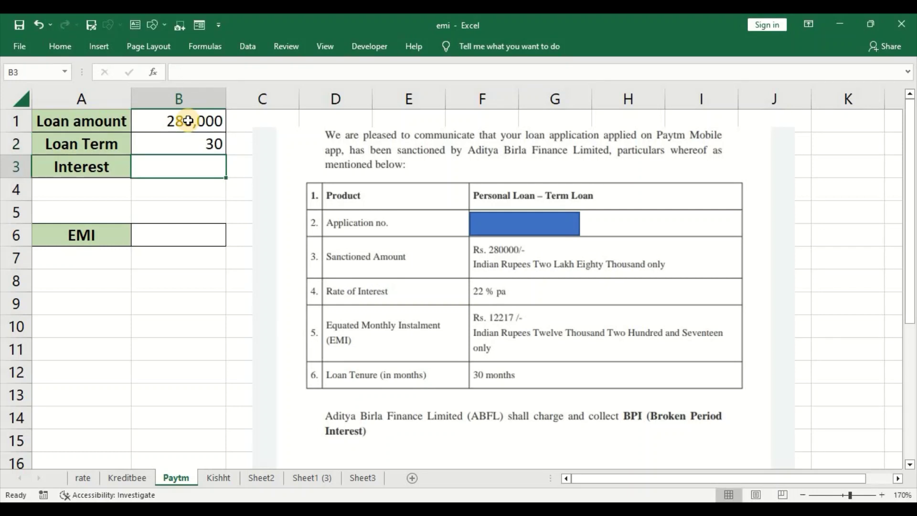
text(22%)
key(Return)
key(Return)
key(Return)
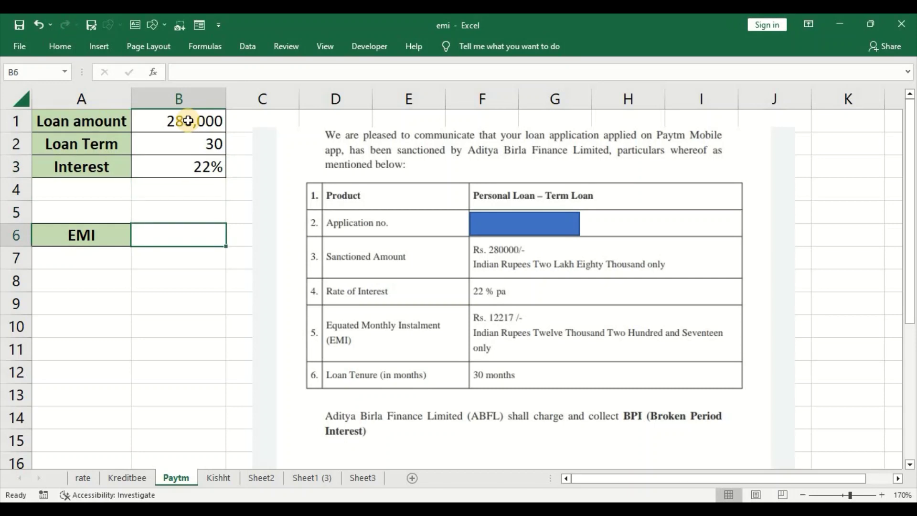
Enter =PMT(B3/12,B2,-B1) in the Paytm EMI cell B6, giving 12,217
text(=pmt)
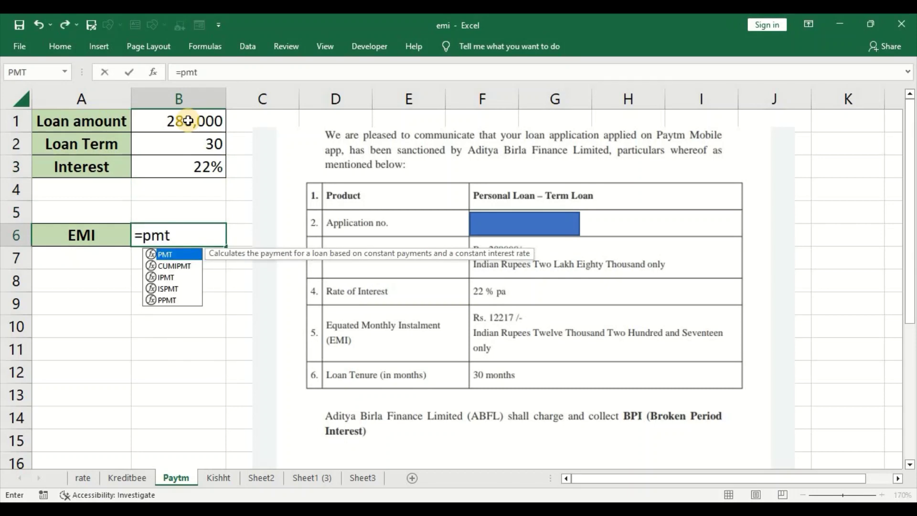
key(Tab)
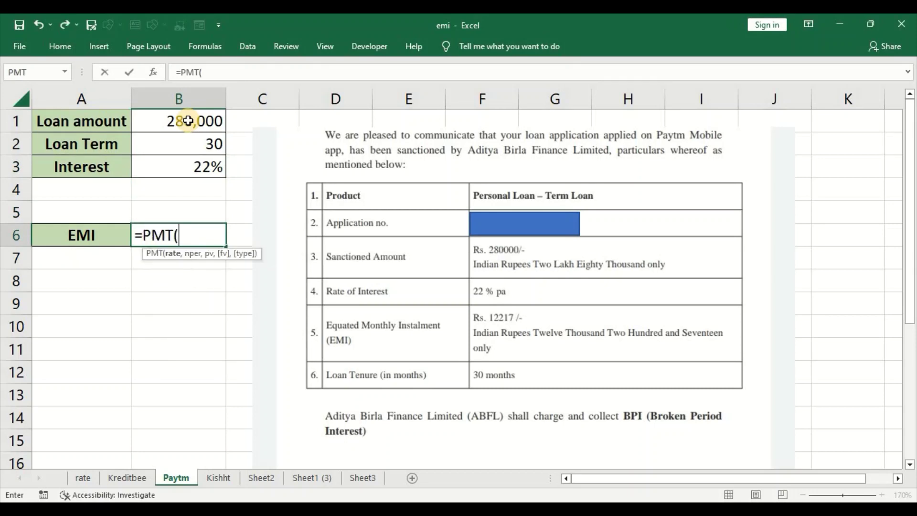
click(203, 165)
text(/12,)
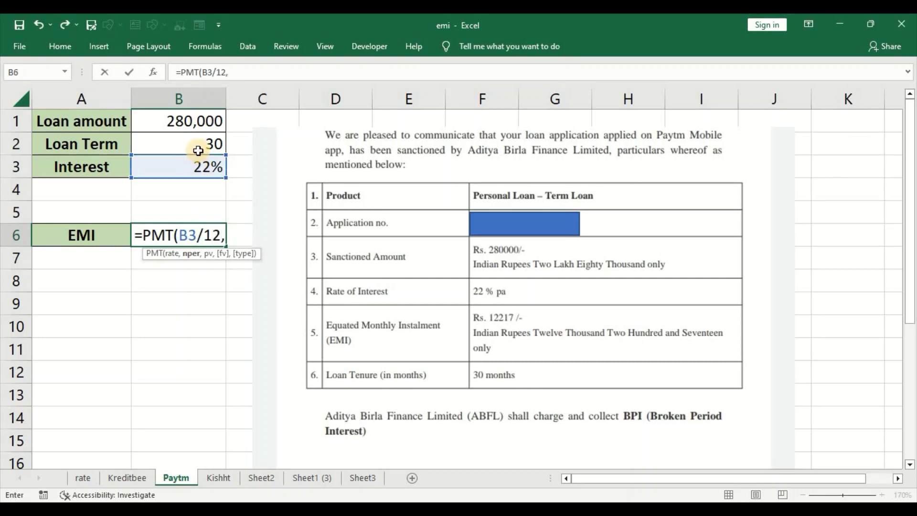
click(199, 148)
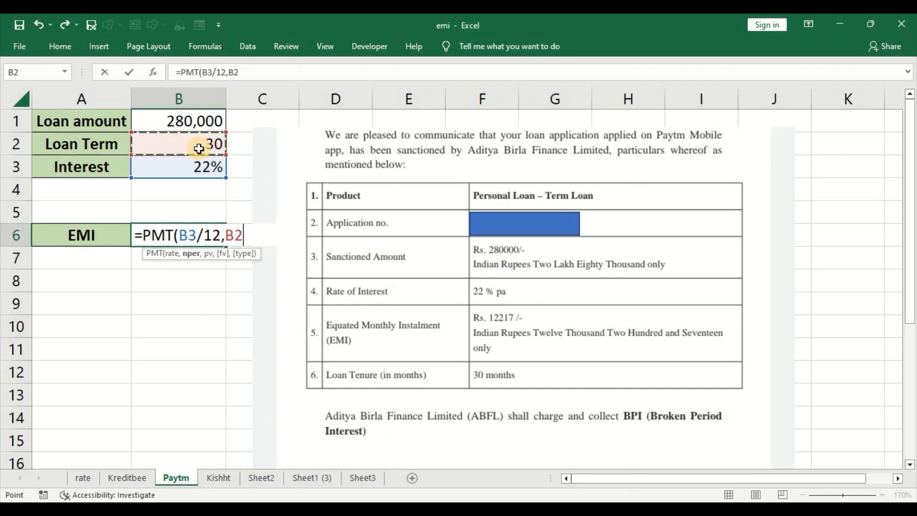
text(,)
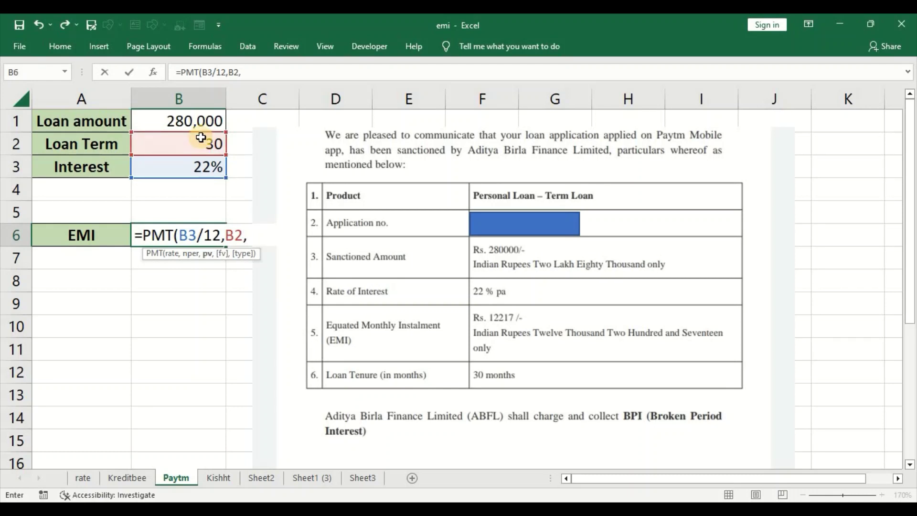
click(204, 122)
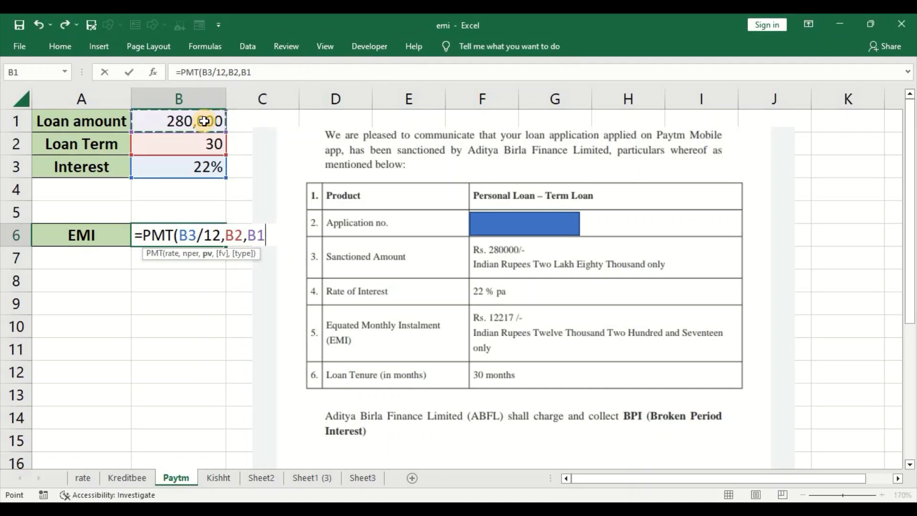
click(245, 234)
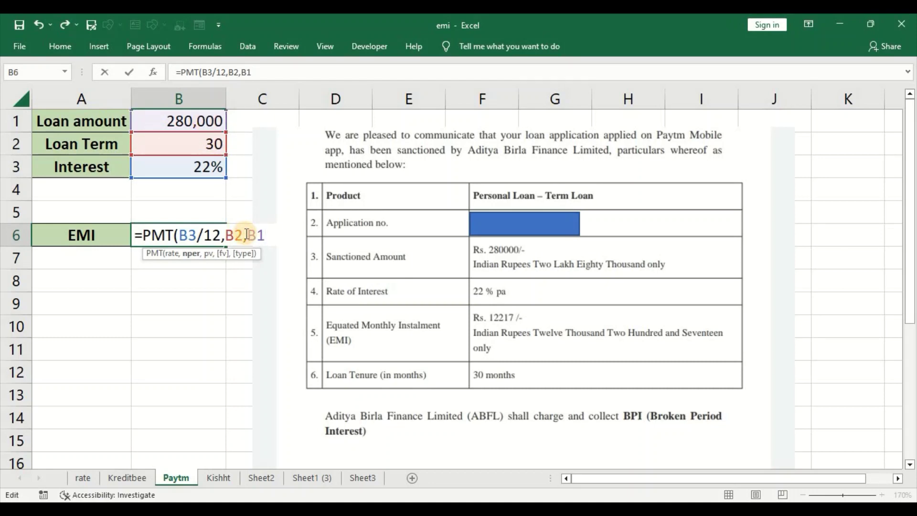
key(Right)
text(-B1)
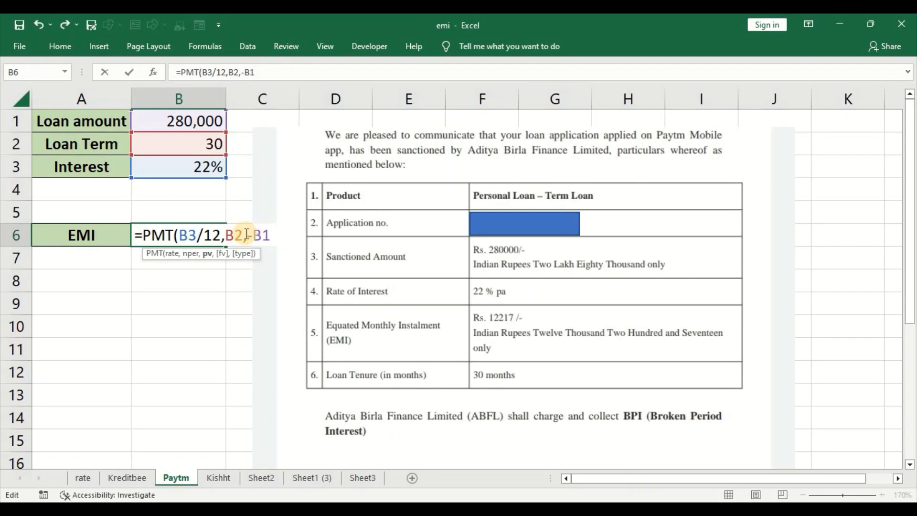
text())
key(Return)
key(Up)
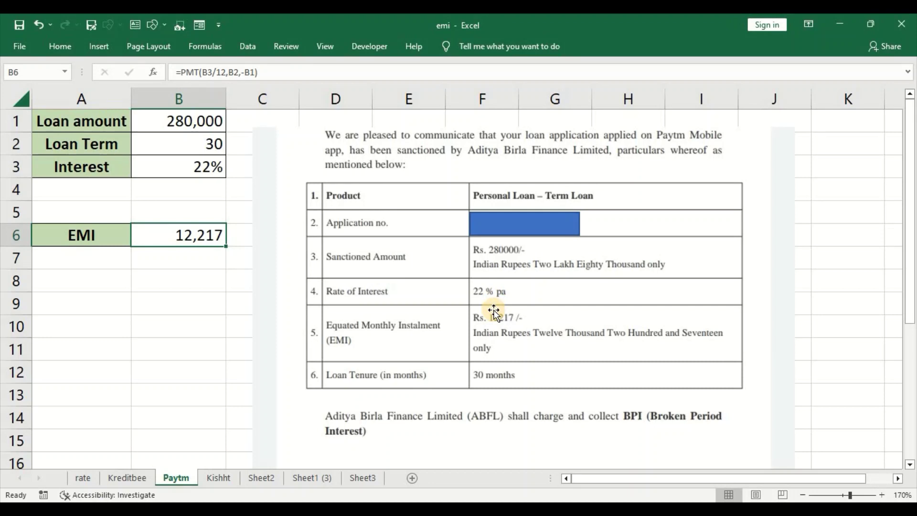
On the Kishht sheet, enter 85000, 12 and 32% in B1:B3, yielding an EMI of 8,370
click(224, 477)
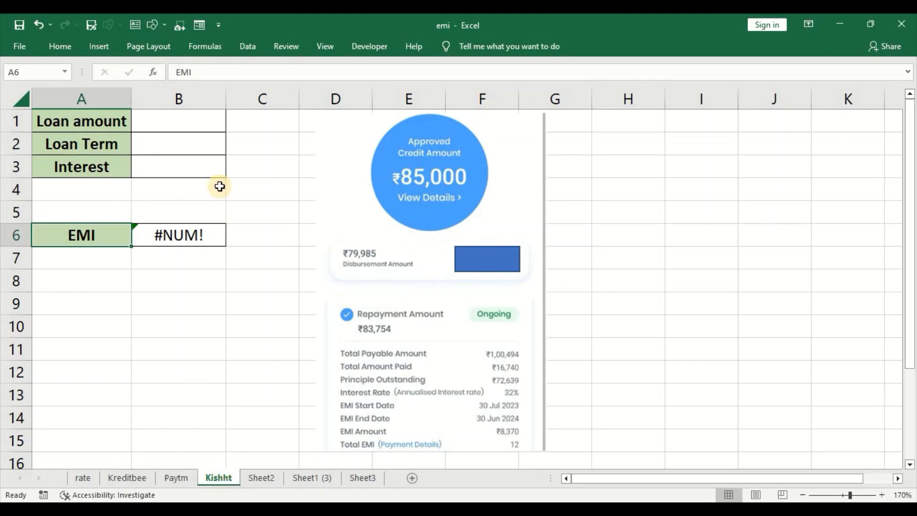
click(187, 122)
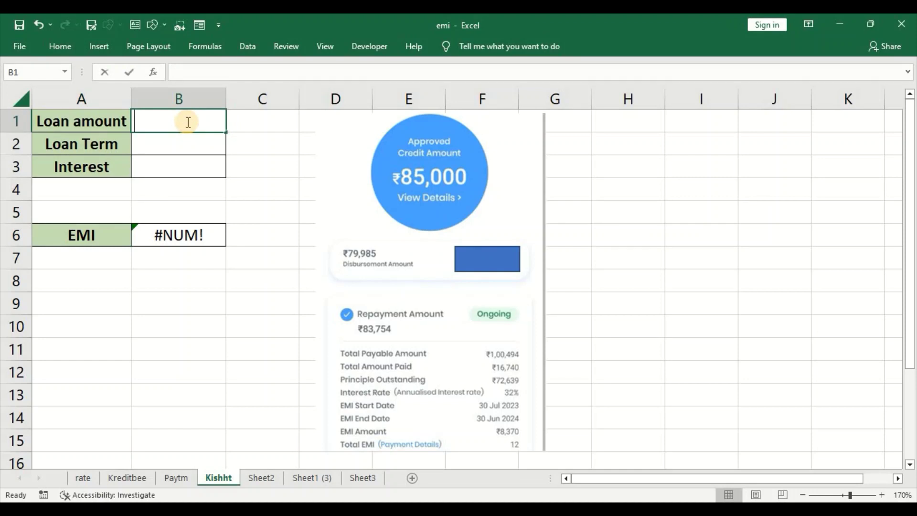
text(85000)
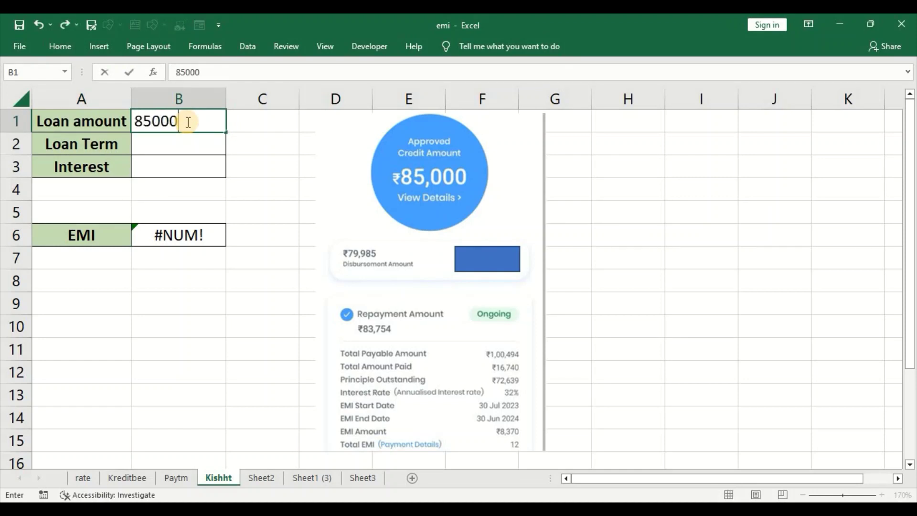
key(Return)
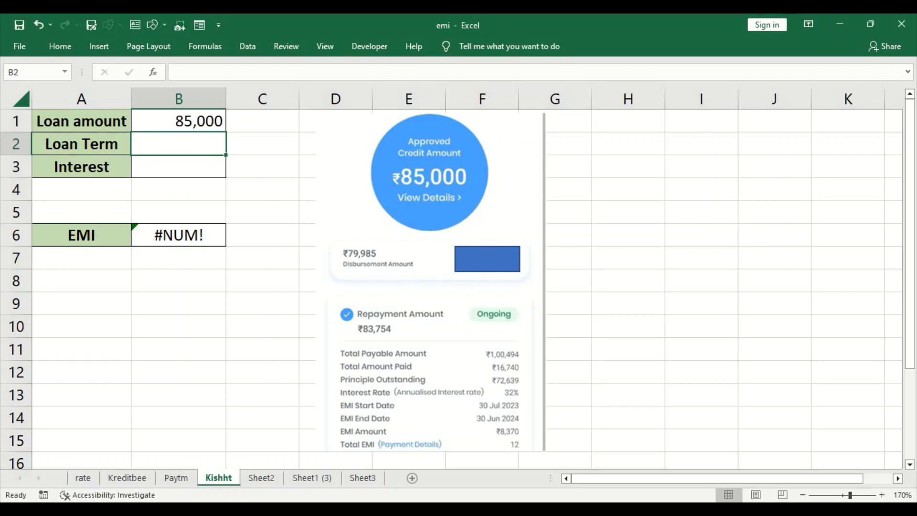
text(12)
key(Return)
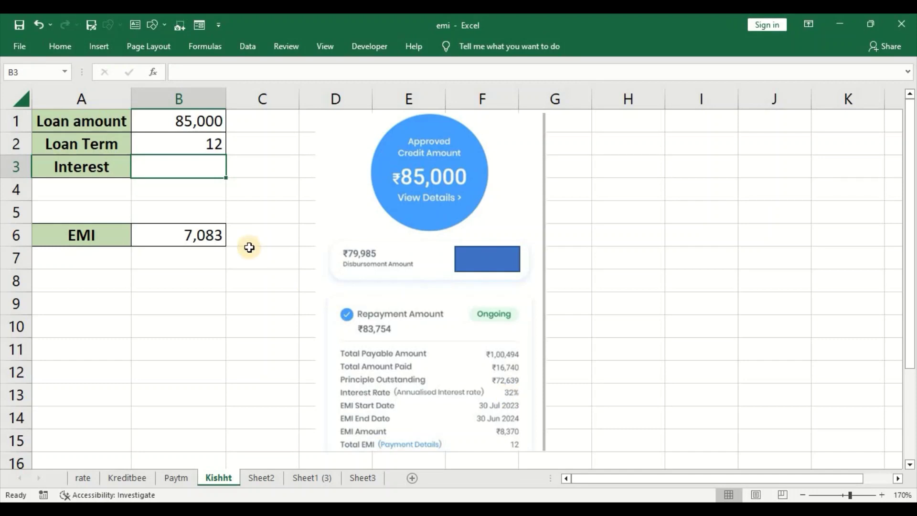
text(32%)
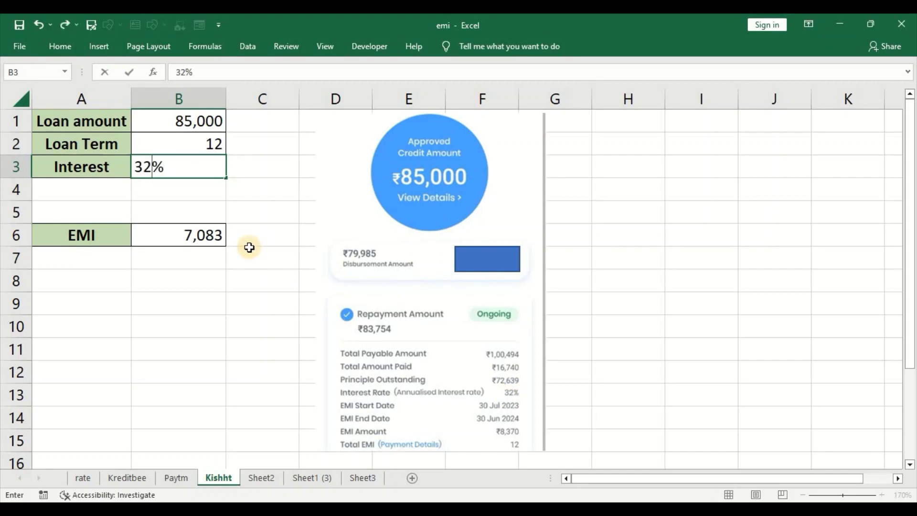
key(Return)
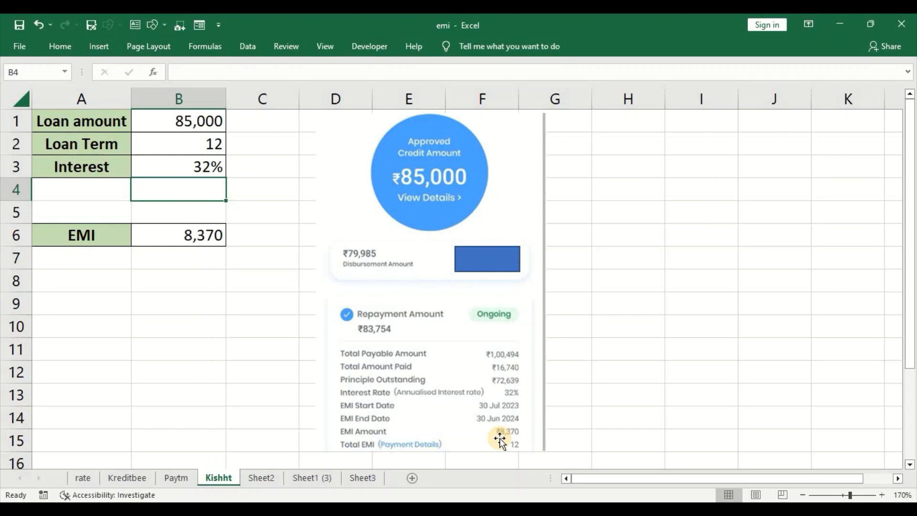
click(178, 230)
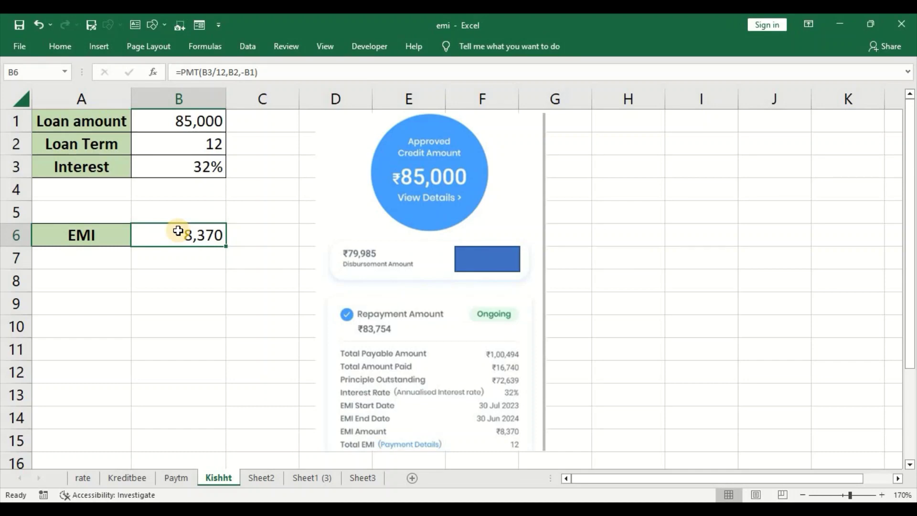
click(128, 478)
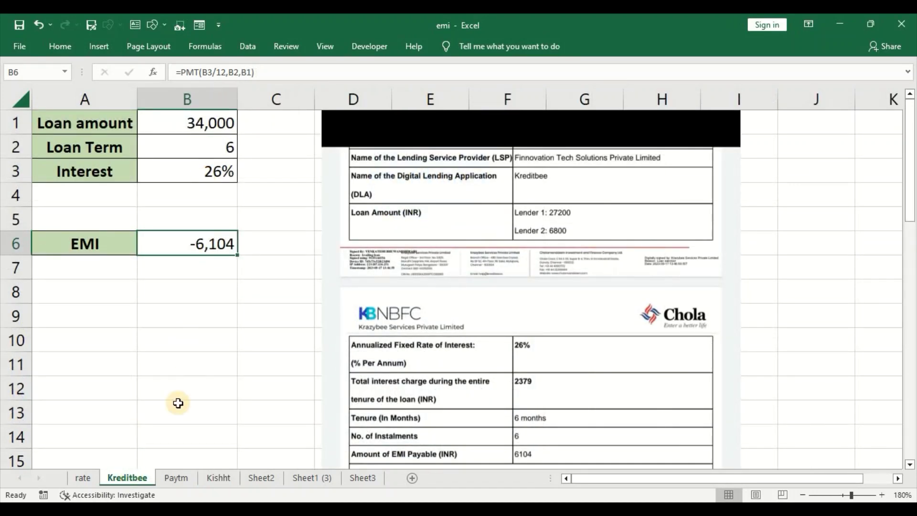
click(175, 479)
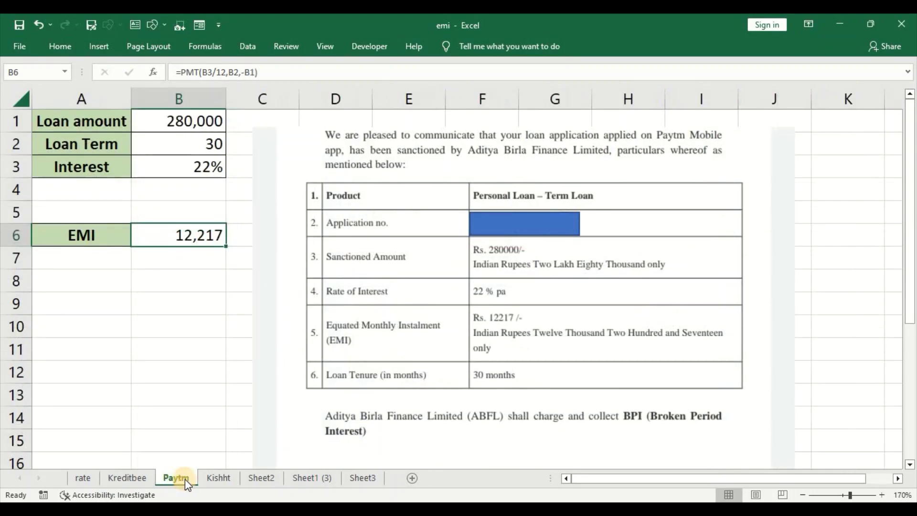
click(216, 482)
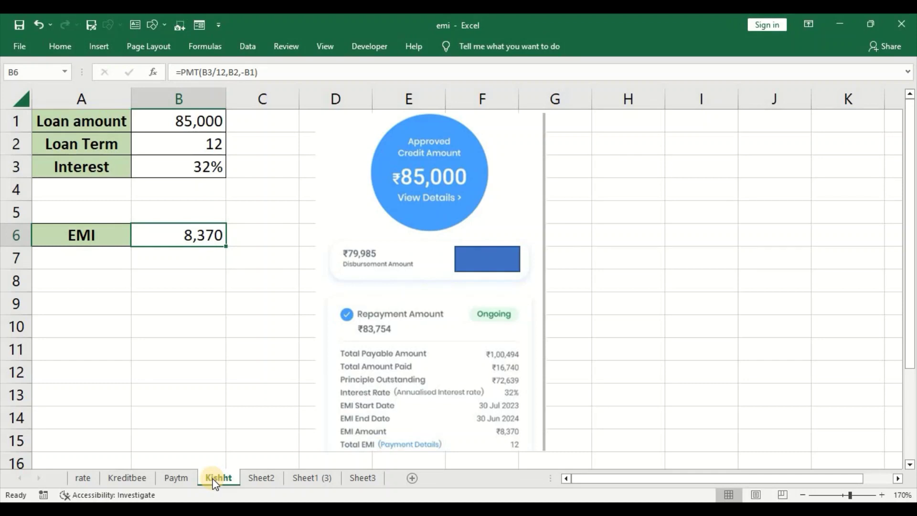
click(207, 165)
click(198, 231)
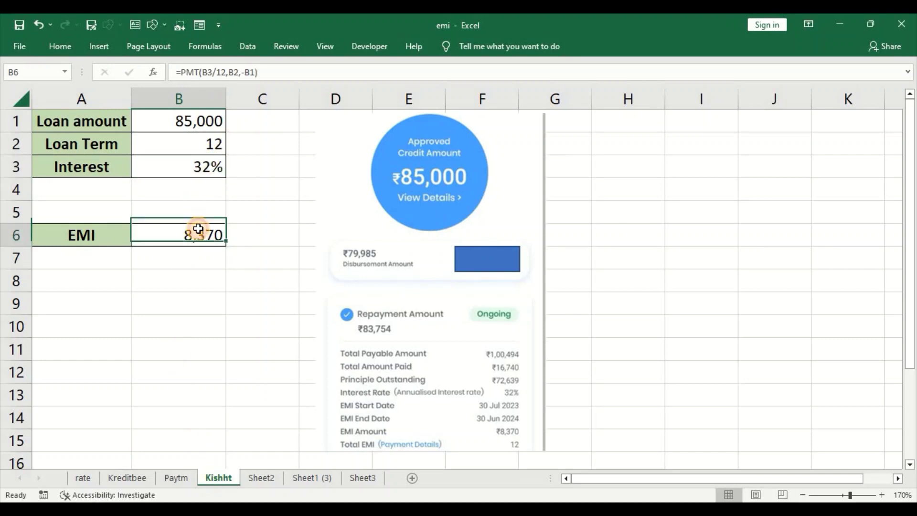